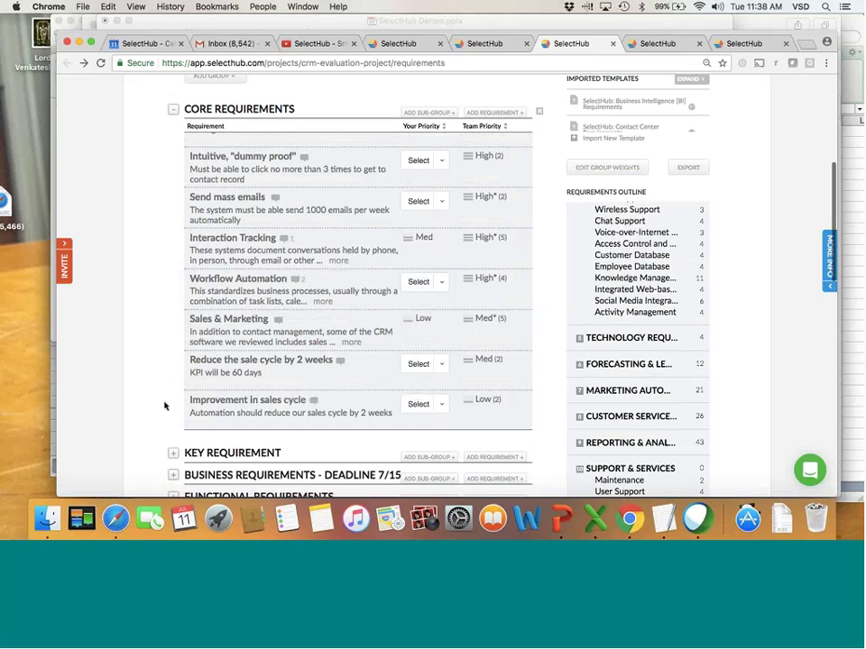
Open the Customer Relationship Management [CRM] category from the product categories page
{"action": "scroll", "coordinate": [165, 406], "scroll_direction": "down", "scroll_amount": 5}
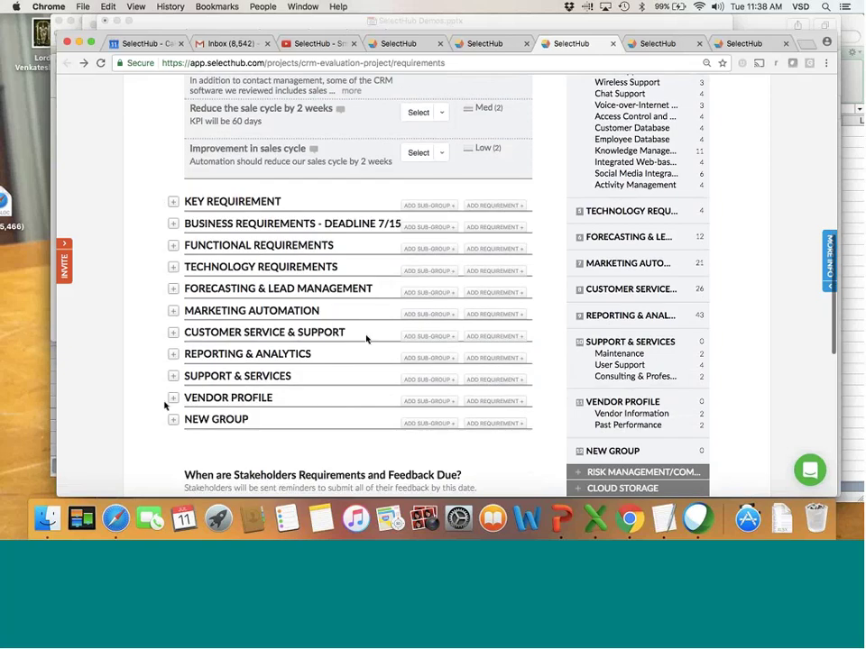
{"action": "scroll", "coordinate": [367, 339], "scroll_direction": "up", "scroll_amount": 4}
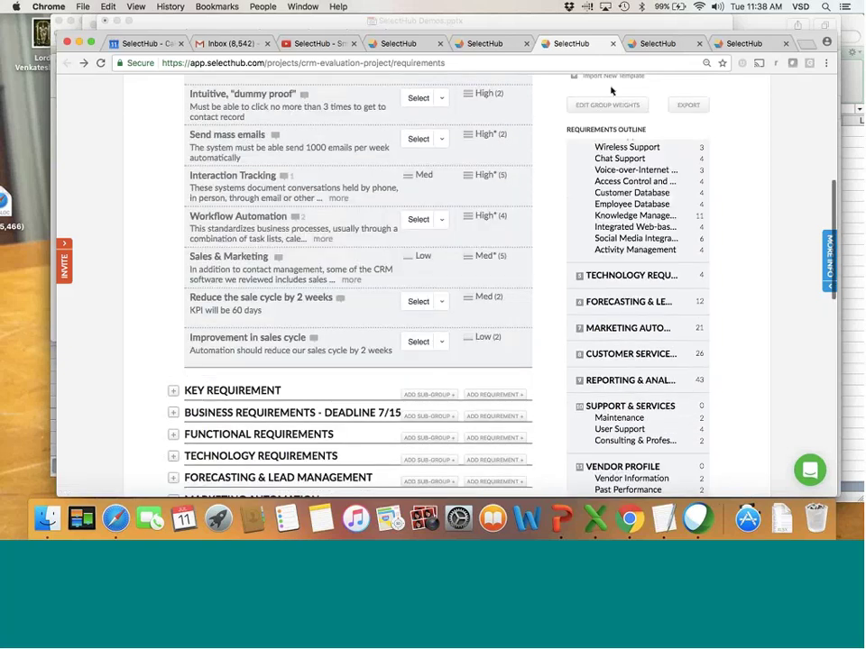
{"action": "left_click", "coordinate": [654, 43]}
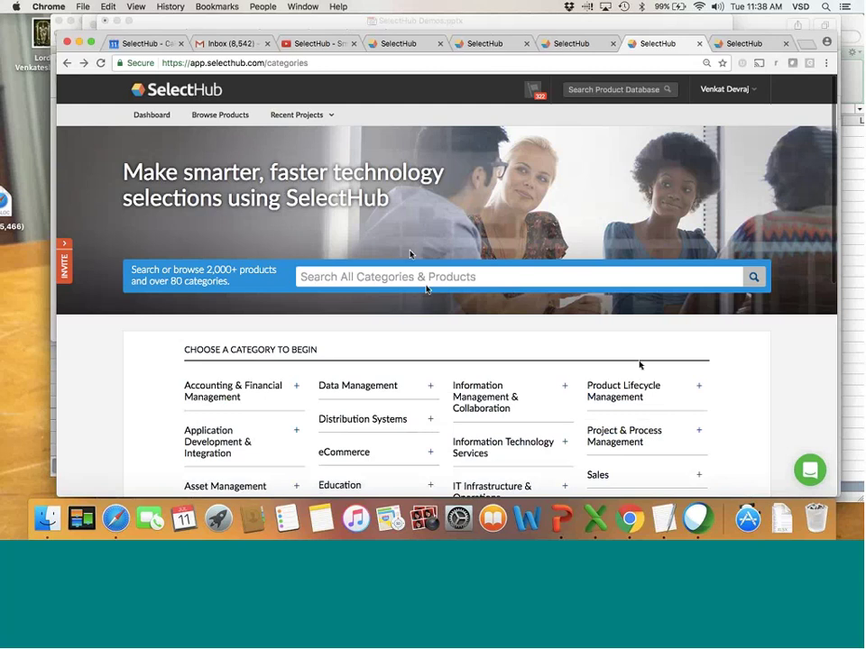
{"action": "scroll", "coordinate": [640, 364], "scroll_direction": "down", "scroll_amount": 3}
{"action": "scroll", "coordinate": [640, 364], "scroll_direction": "down", "scroll_amount": 5}
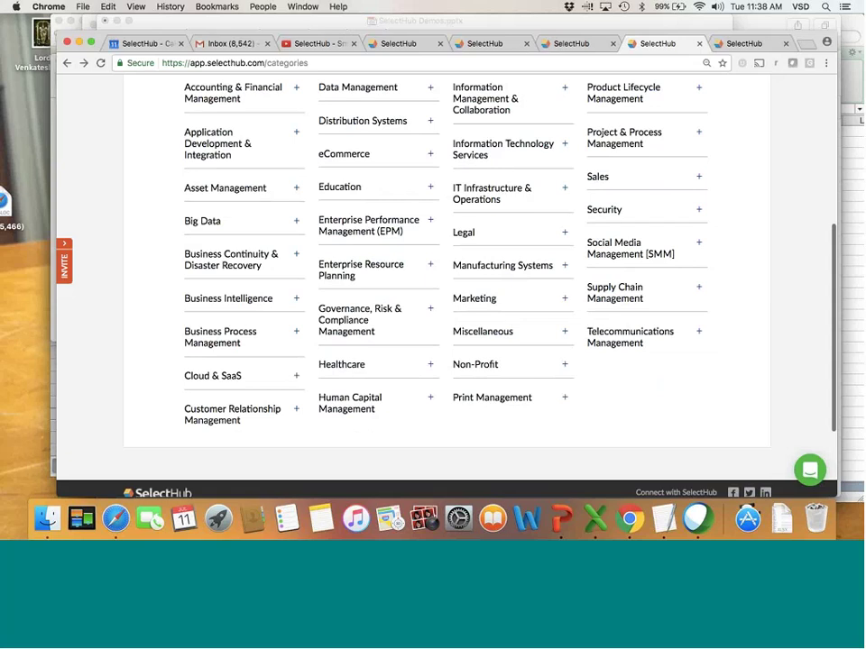
{"action": "left_click", "coordinate": [235, 414]}
{"action": "scroll", "coordinate": [369, 411], "scroll_direction": "down", "scroll_amount": 3}
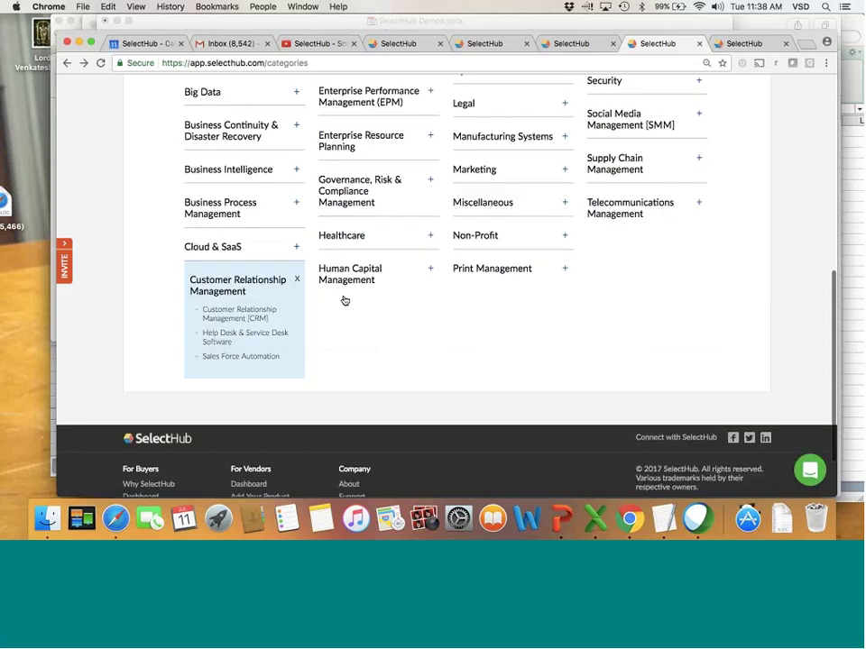
{"action": "left_click", "coordinate": [260, 317]}
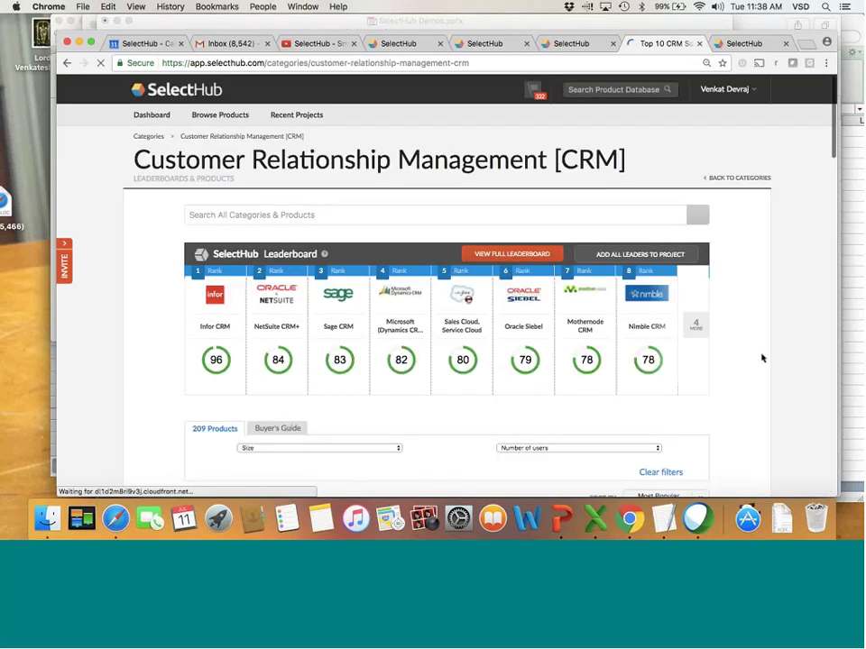
Look over the CRM product list and leaderboard, and open the full leaderboard
{"action": "scroll", "coordinate": [764, 351], "scroll_direction": "down", "scroll_amount": 5}
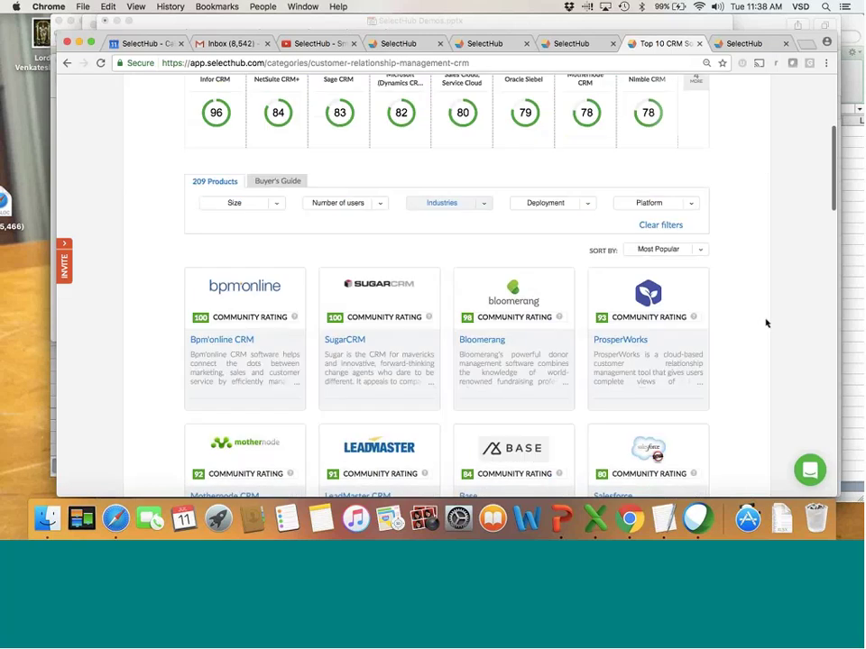
{"action": "scroll", "coordinate": [767, 323], "scroll_direction": "down", "scroll_amount": 2}
{"action": "scroll", "coordinate": [770, 325], "scroll_direction": "up", "scroll_amount": 3}
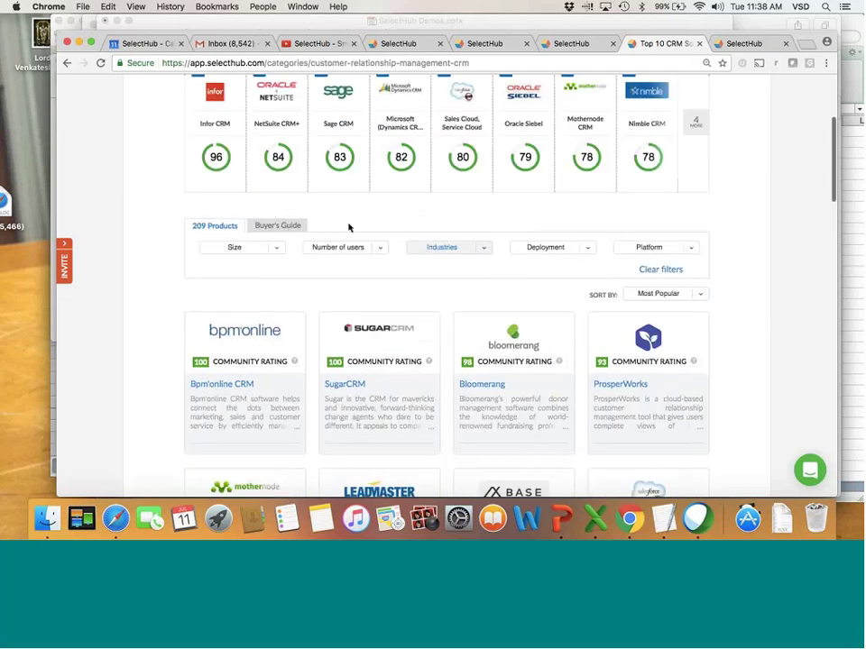
{"action": "scroll", "coordinate": [348, 227], "scroll_direction": "up", "scroll_amount": 1}
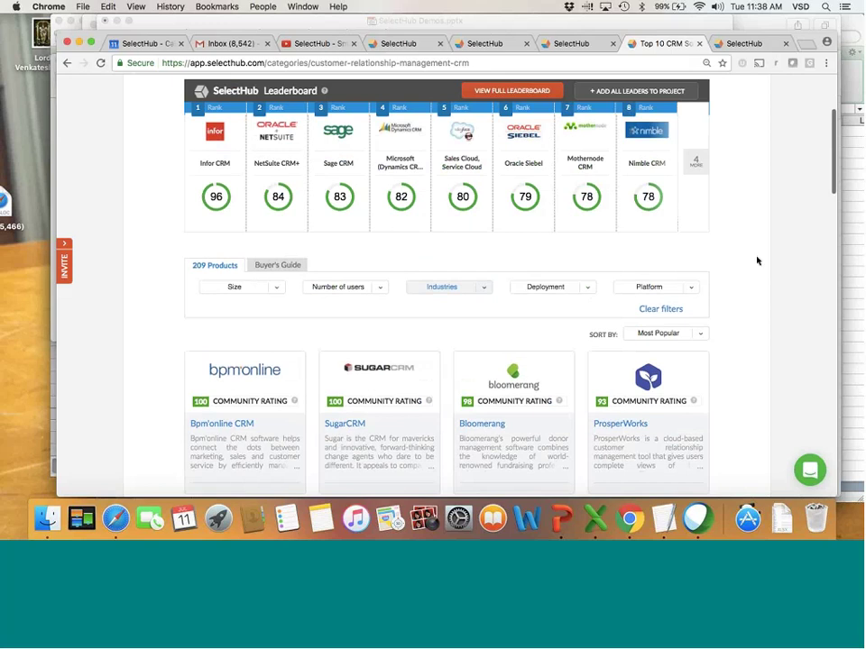
{"action": "scroll", "coordinate": [756, 260], "scroll_direction": "up", "scroll_amount": 3}
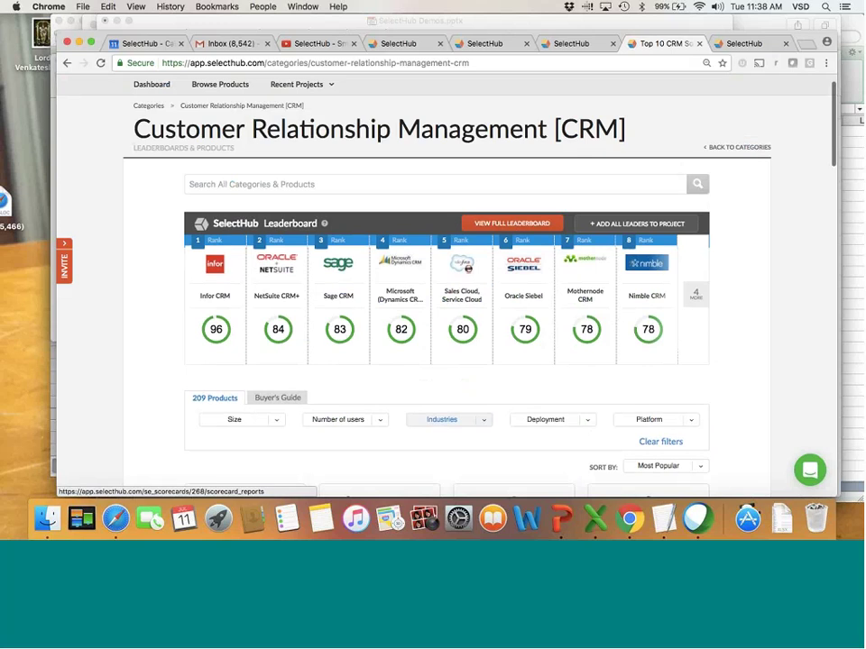
{"action": "left_click", "coordinate": [532, 226]}
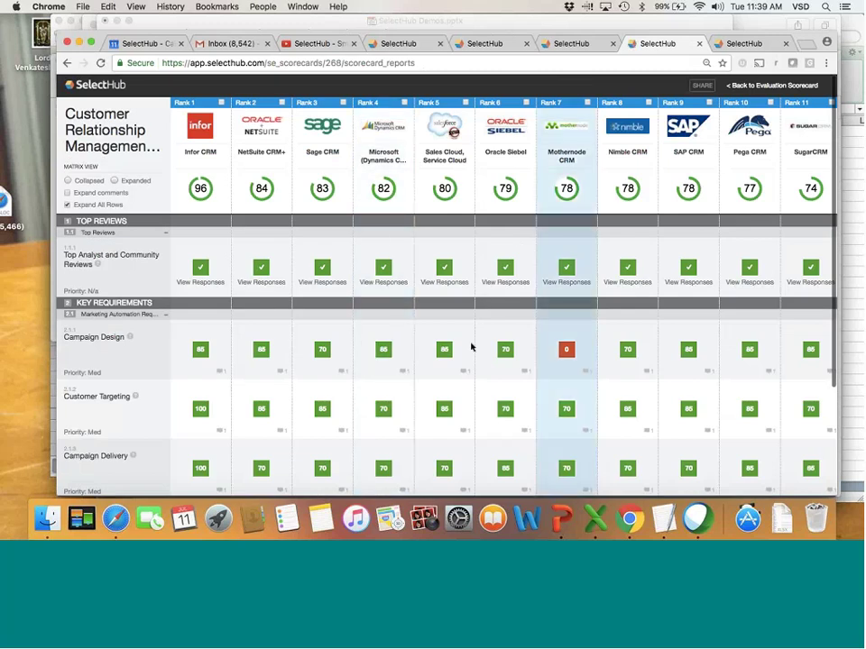
Show the CRM scorecard matrix in expanded view with comments expanded and read the analyst comments on the campaign requirements
{"action": "scroll", "coordinate": [505, 361], "scroll_direction": "down", "scroll_amount": 2}
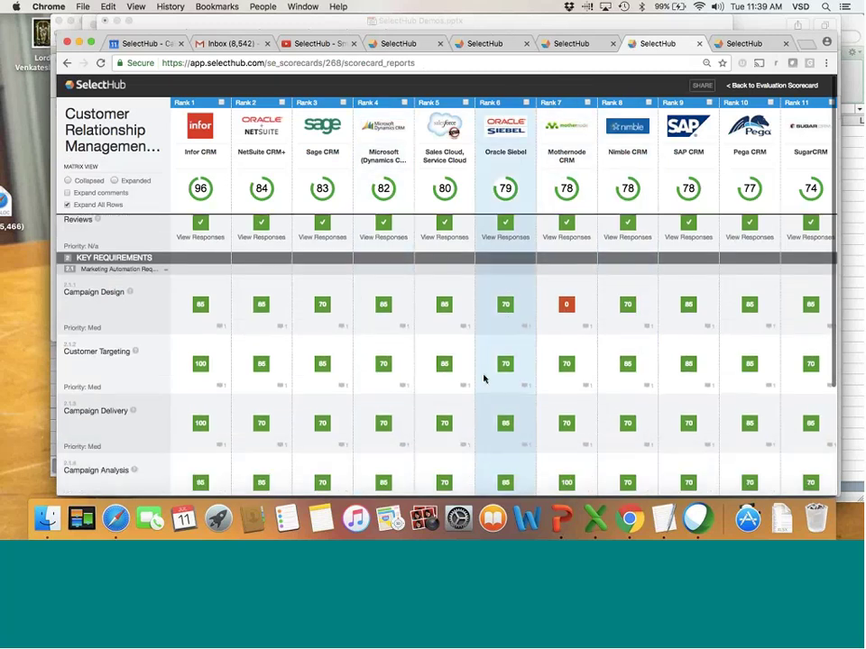
{"action": "scroll", "coordinate": [85, 353], "scroll_direction": "up", "scroll_amount": 1}
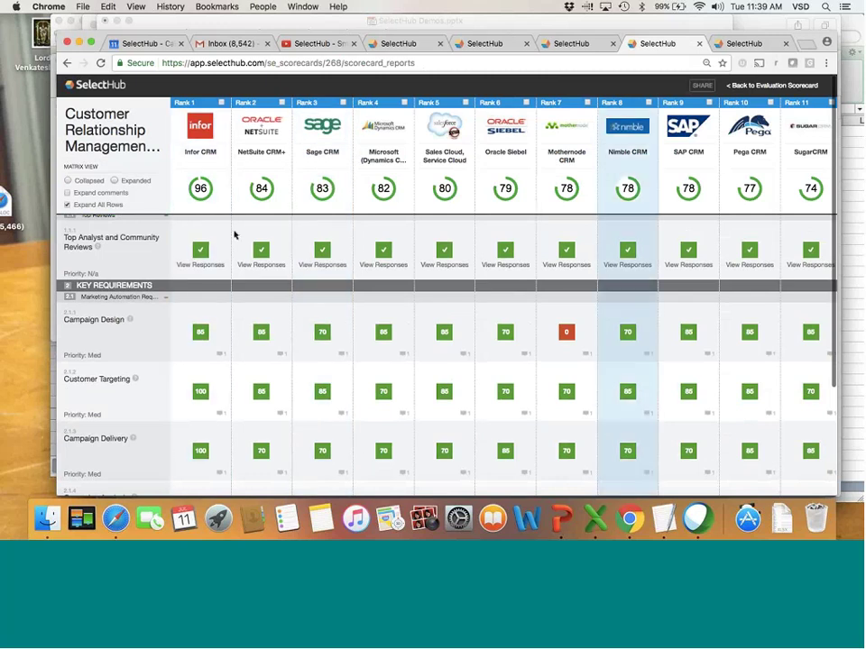
{"action": "scroll", "coordinate": [410, 281], "scroll_direction": "up", "scroll_amount": 1}
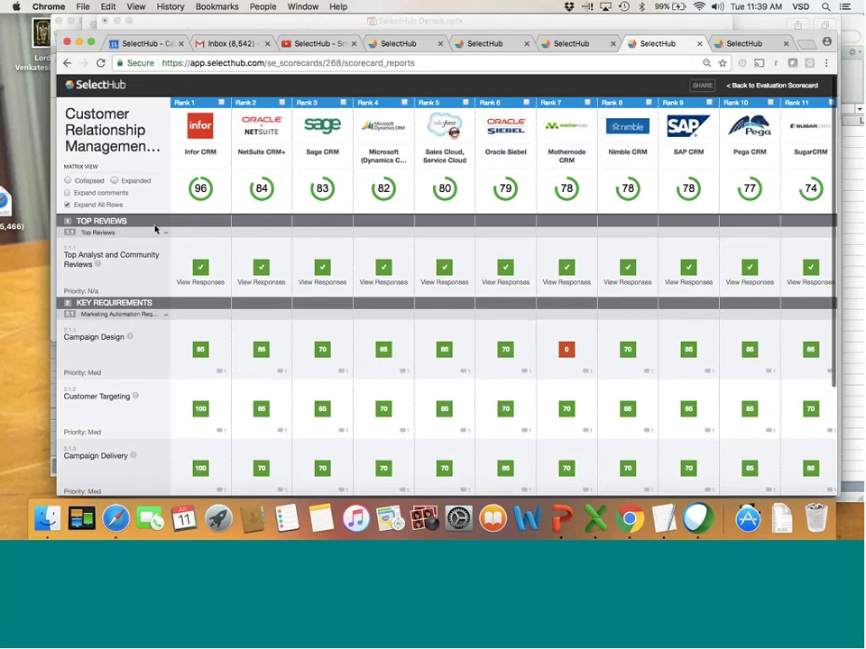
{"action": "left_click", "coordinate": [116, 181]}
{"action": "left_click", "coordinate": [68, 194]}
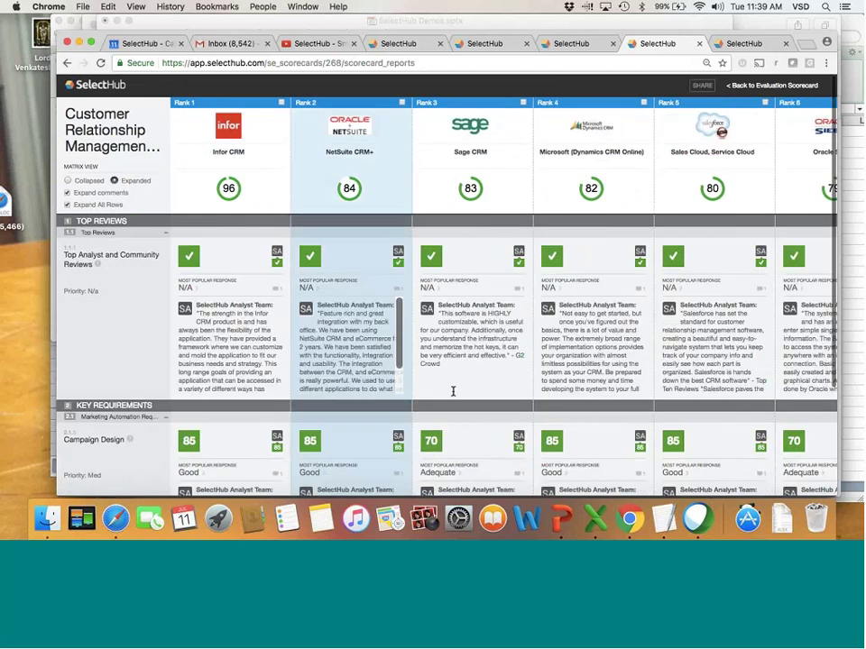
{"action": "scroll", "coordinate": [454, 395], "scroll_direction": "down", "scroll_amount": 10}
{"action": "scroll", "coordinate": [454, 395], "scroll_direction": "down", "scroll_amount": 3}
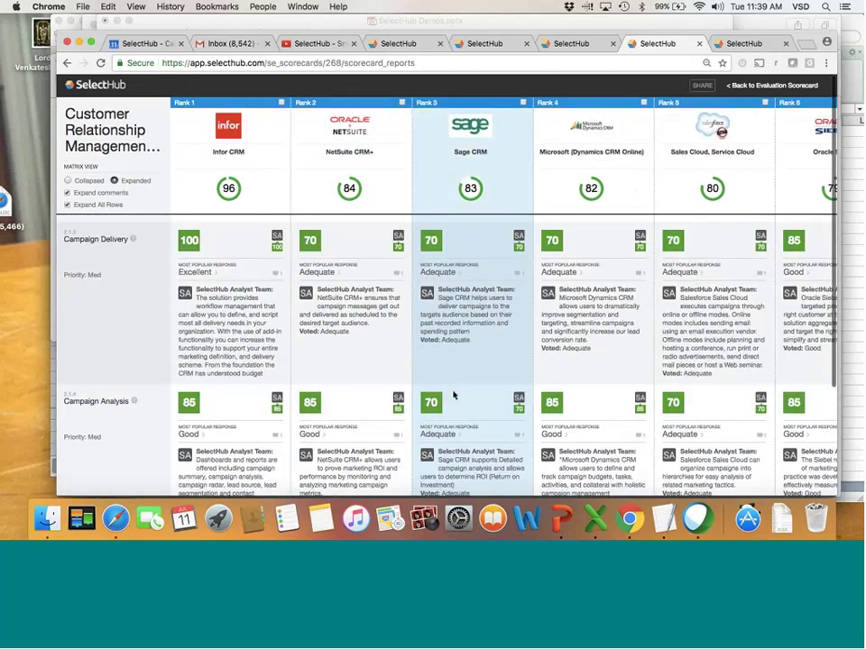
{"action": "scroll", "coordinate": [447, 396], "scroll_direction": "down", "scroll_amount": 2}
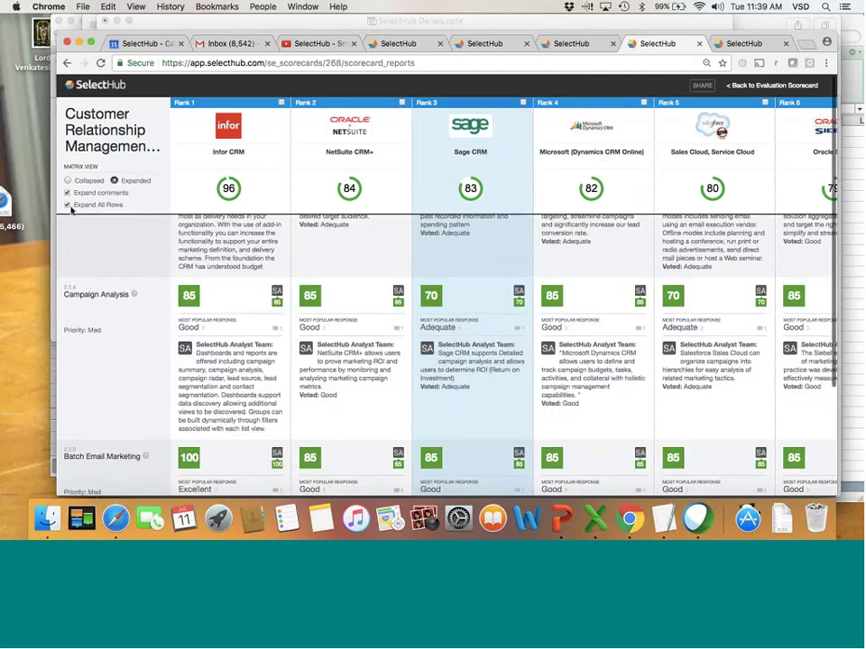
Hide the scorecard comments and collapse the matrix view and its requirement rows
{"action": "left_click", "coordinate": [68, 206]}
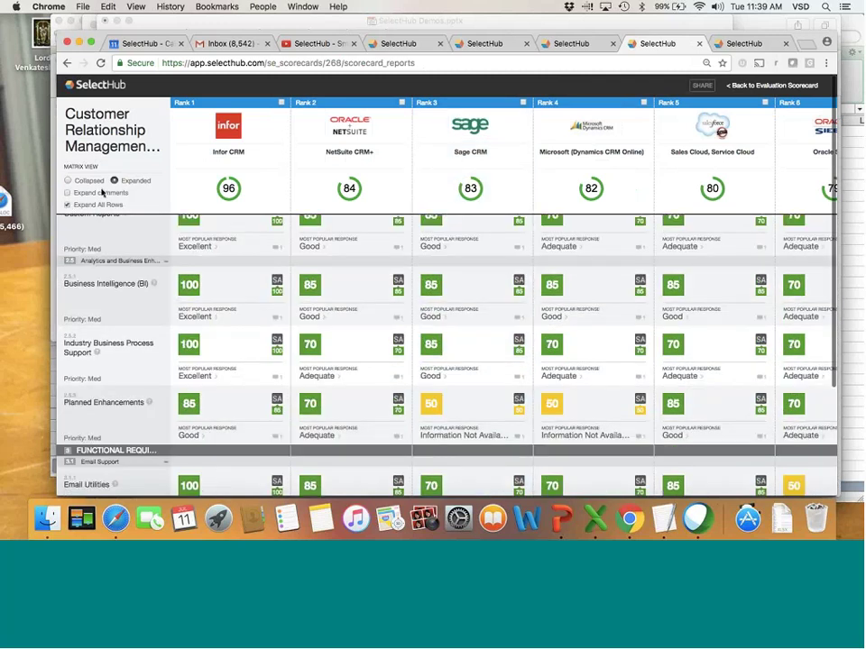
{"action": "left_click", "coordinate": [68, 181]}
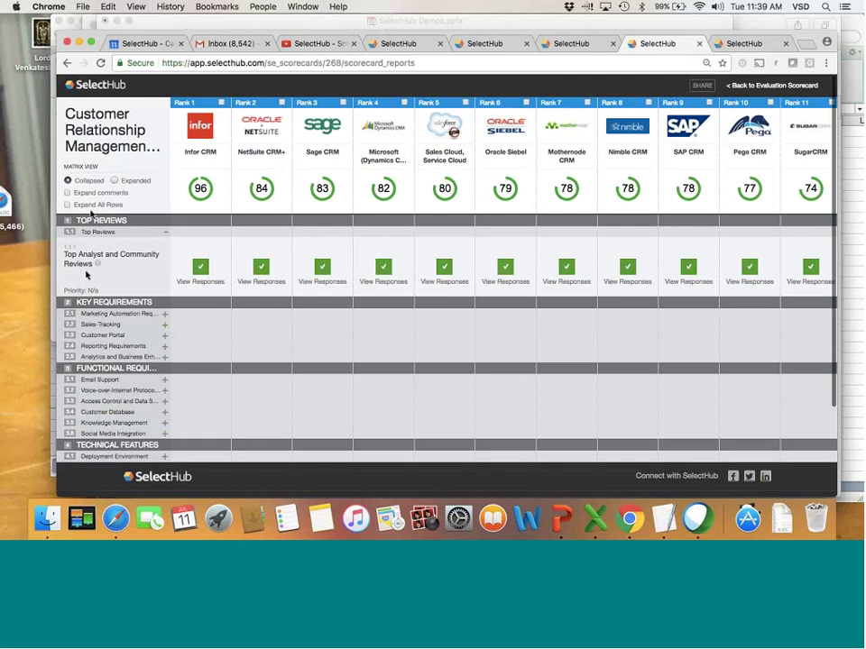
Set the matrix to expanded view with all rows expanded and compare the campaign ratings across the vendors
{"action": "left_click", "coordinate": [114, 180]}
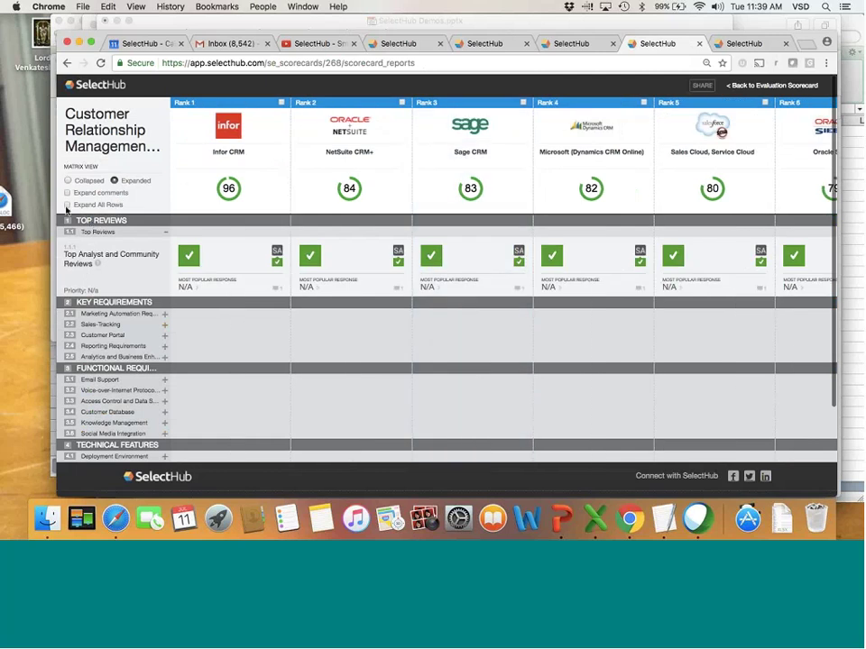
{"action": "left_click", "coordinate": [67, 206]}
{"action": "scroll", "coordinate": [663, 286], "scroll_direction": "right", "scroll_amount": 5}
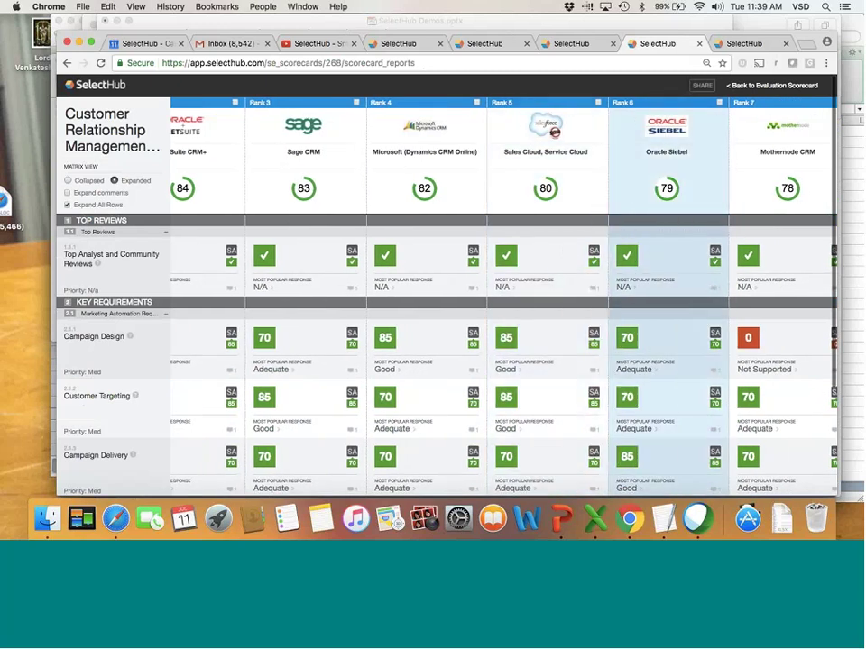
{"action": "scroll", "coordinate": [680, 374], "scroll_direction": "down", "scroll_amount": 3}
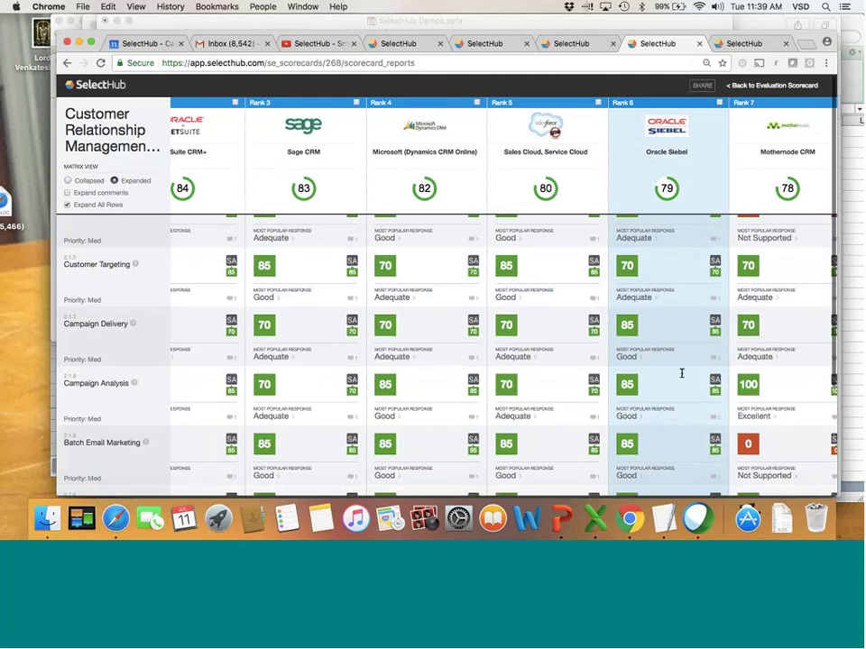
{"action": "mouse_move", "coordinate": [626, 295]}
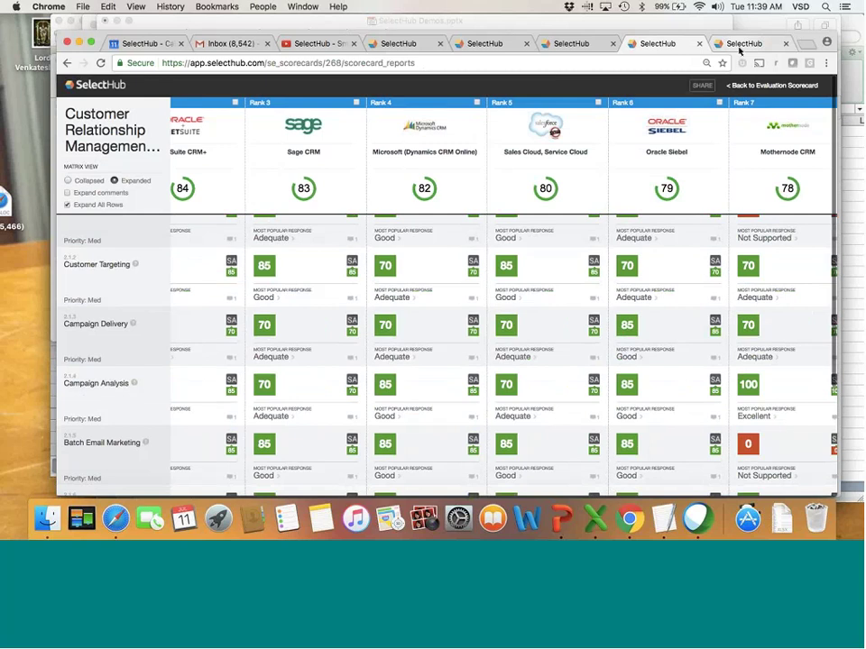
Return to the CRM Evaluation Project requirements page and review the core requirements with their team priorities
{"action": "left_click", "coordinate": [582, 43]}
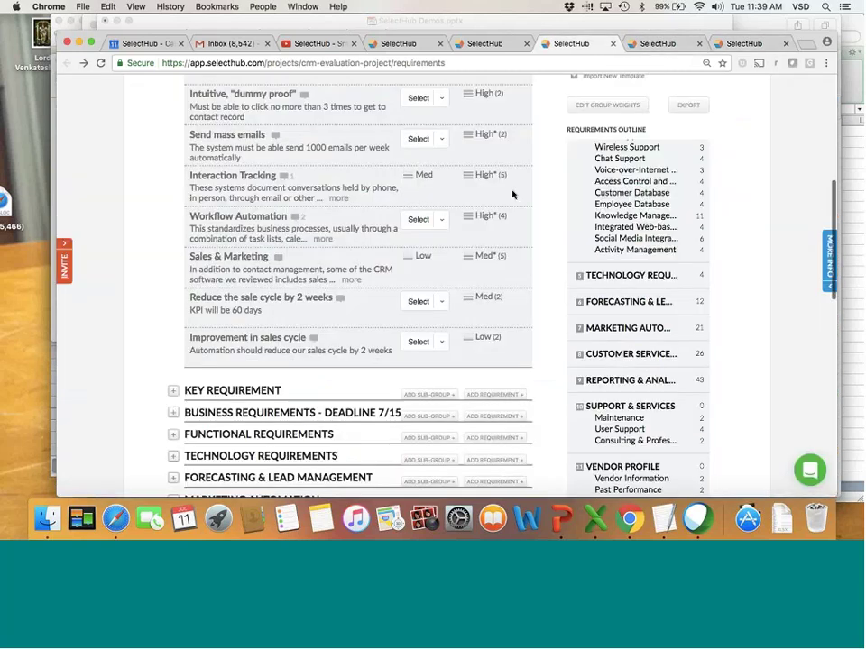
{"action": "scroll", "coordinate": [513, 194], "scroll_direction": "up", "scroll_amount": 1}
{"action": "scroll", "coordinate": [372, 278], "scroll_direction": "up", "scroll_amount": 15}
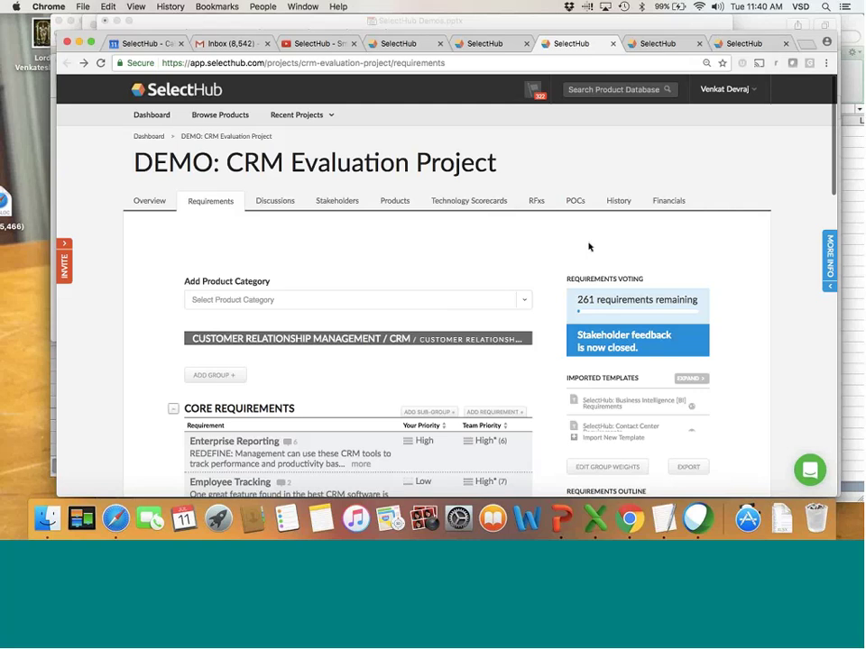
{"action": "scroll", "coordinate": [511, 308], "scroll_direction": "down", "scroll_amount": 3}
{"action": "right_click", "coordinate": [511, 308]}
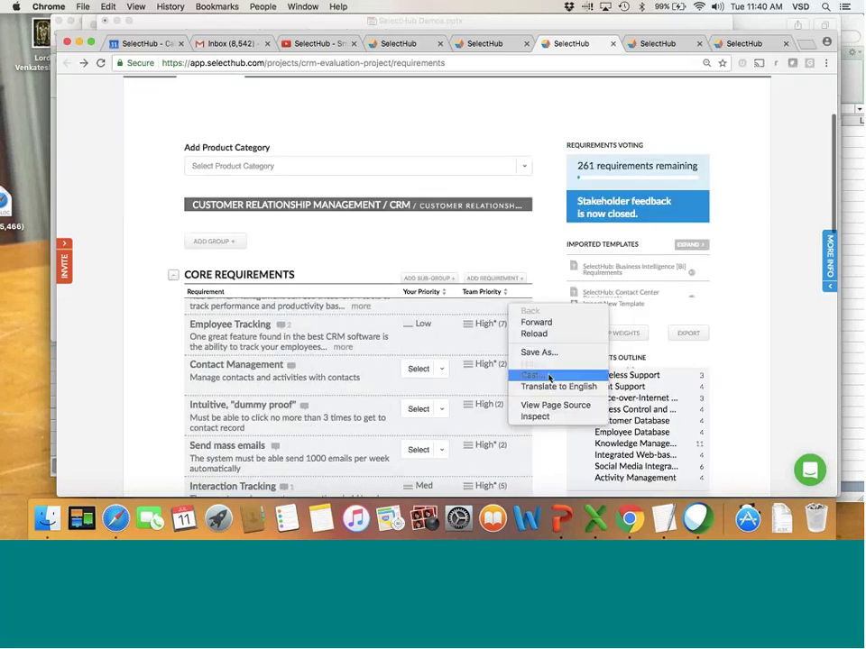
{"action": "left_click", "coordinate": [512, 280]}
{"action": "scroll", "coordinate": [512, 304], "scroll_direction": "down", "scroll_amount": 5}
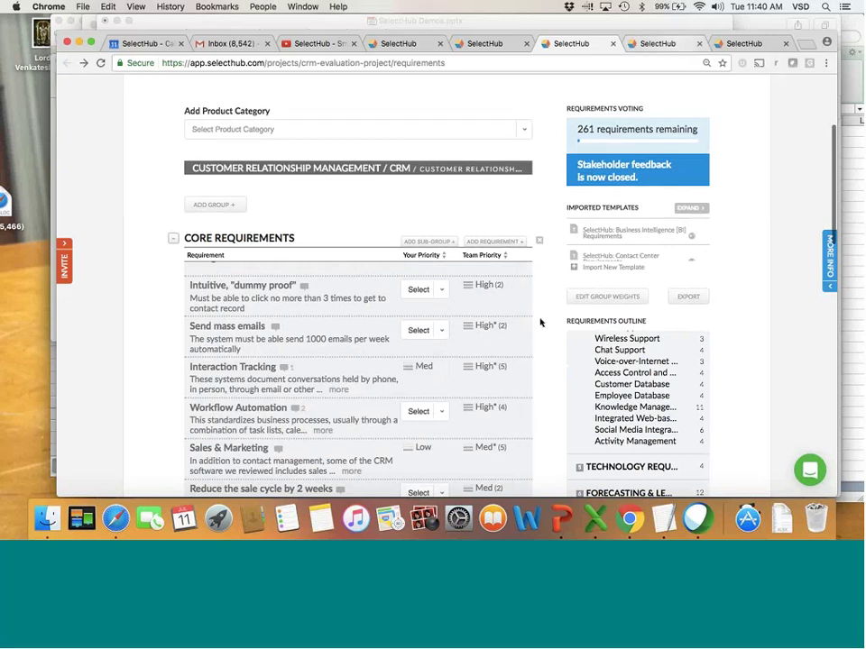
Go back to the CRM scorecard and view the top reviews and key requirements for the highest-ranked vendors
{"action": "left_click", "coordinate": [672, 48]}
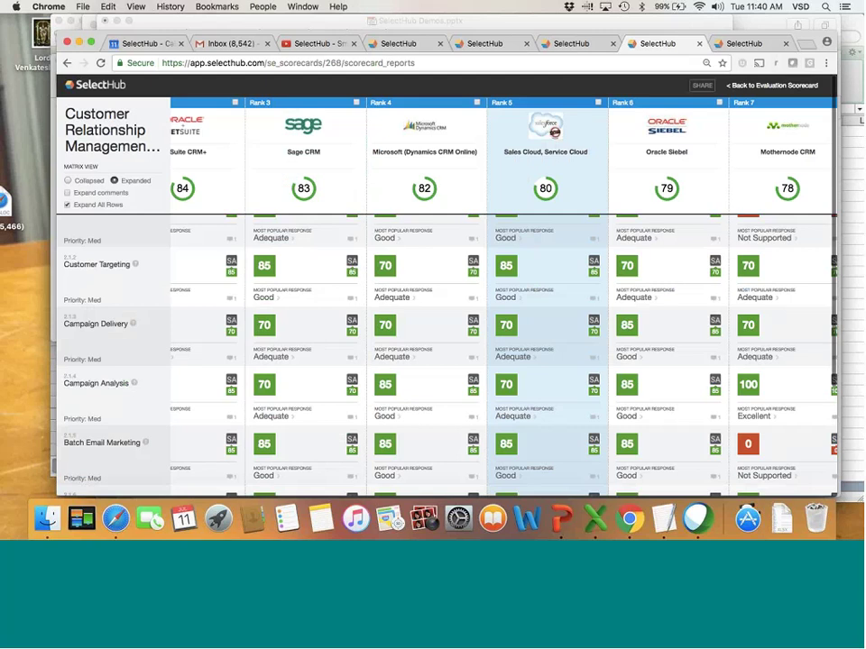
{"action": "scroll", "coordinate": [621, 343], "scroll_direction": "up", "scroll_amount": 5}
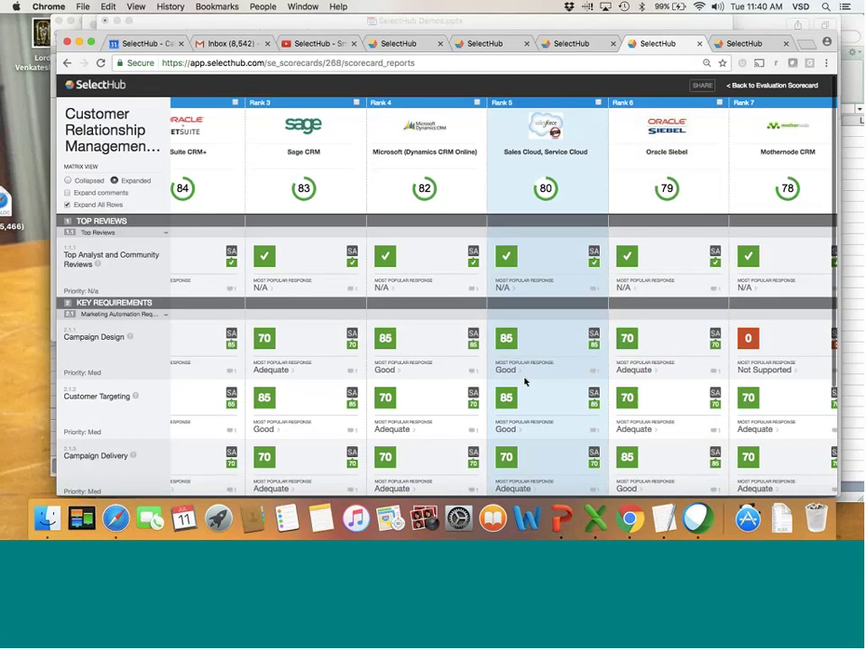
{"action": "scroll", "coordinate": [522, 363], "scroll_direction": "left", "scroll_amount": 5}
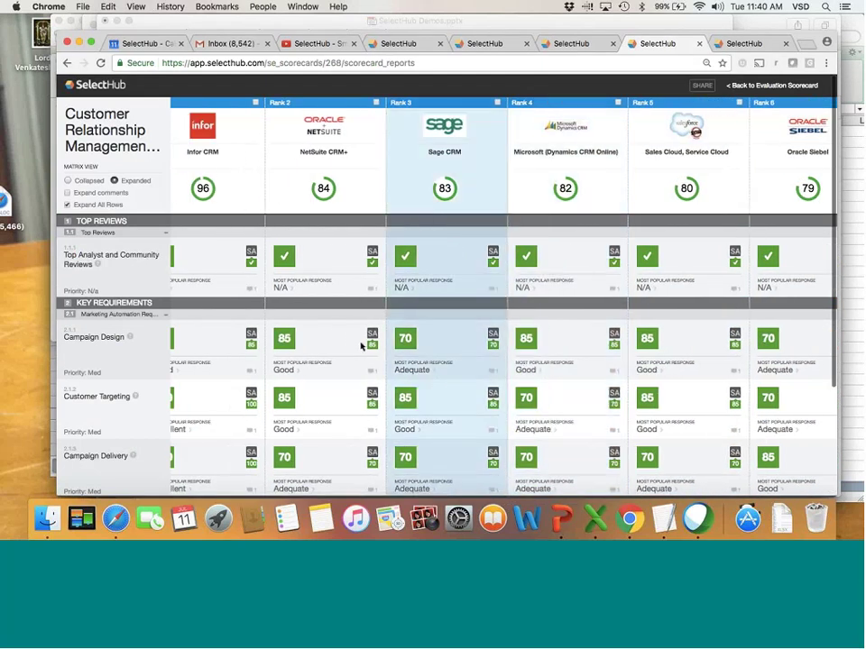
{"action": "scroll", "coordinate": [361, 346], "scroll_direction": "left", "scroll_amount": 1}
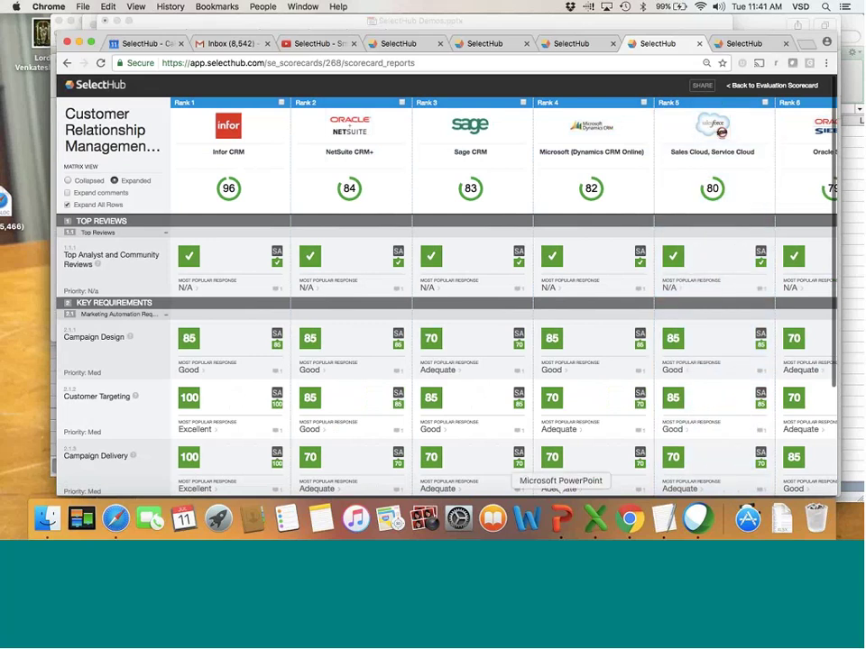
Switch to the PowerPoint slideshow and present the "SelectHub helps you go from here" slide with its Business Intelligence scorecard
{"action": "left_click", "coordinate": [560, 519]}
{"action": "key", "text": "Left"}
{"action": "key", "text": "Right"}
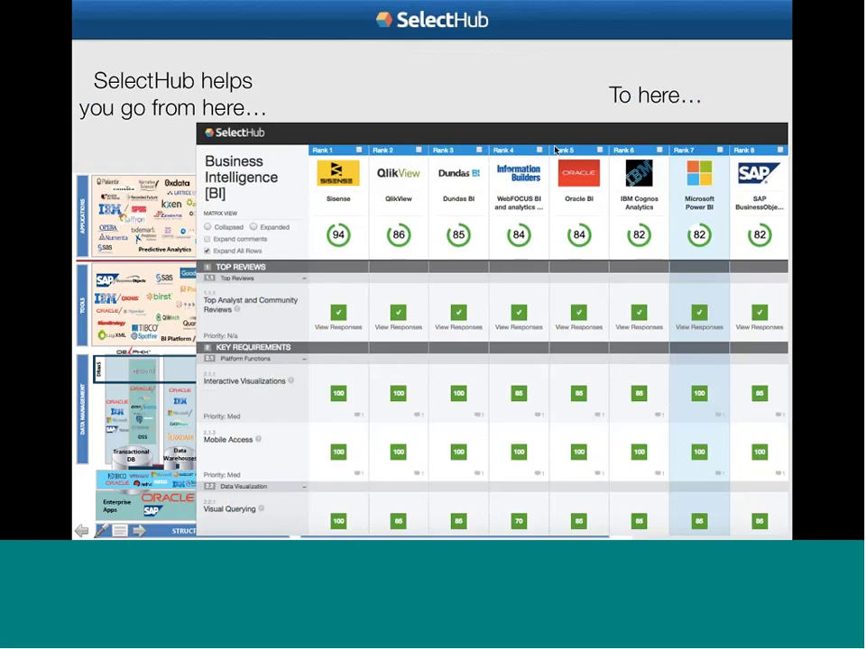
{"action": "key", "text": "Left"}
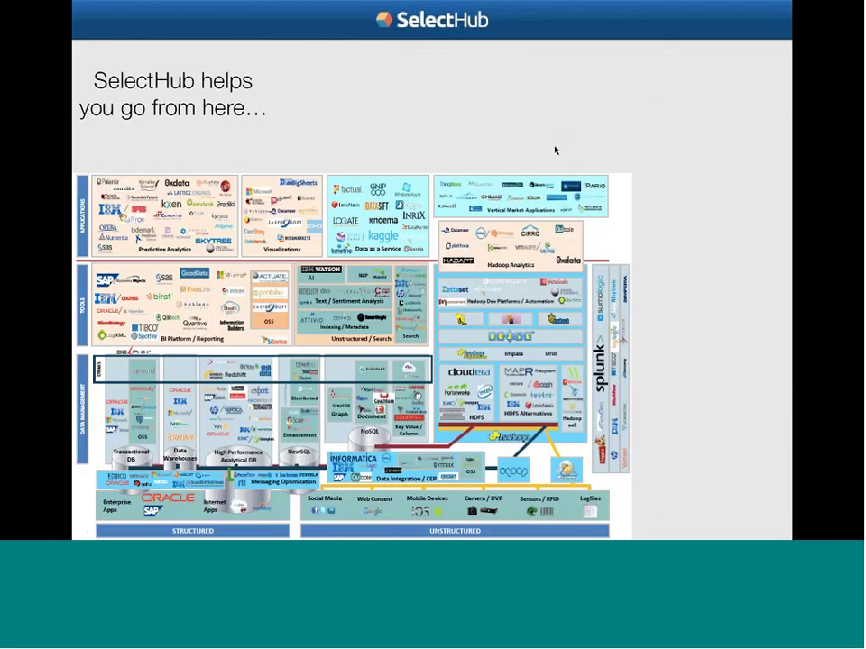
{"action": "key", "text": "Right"}
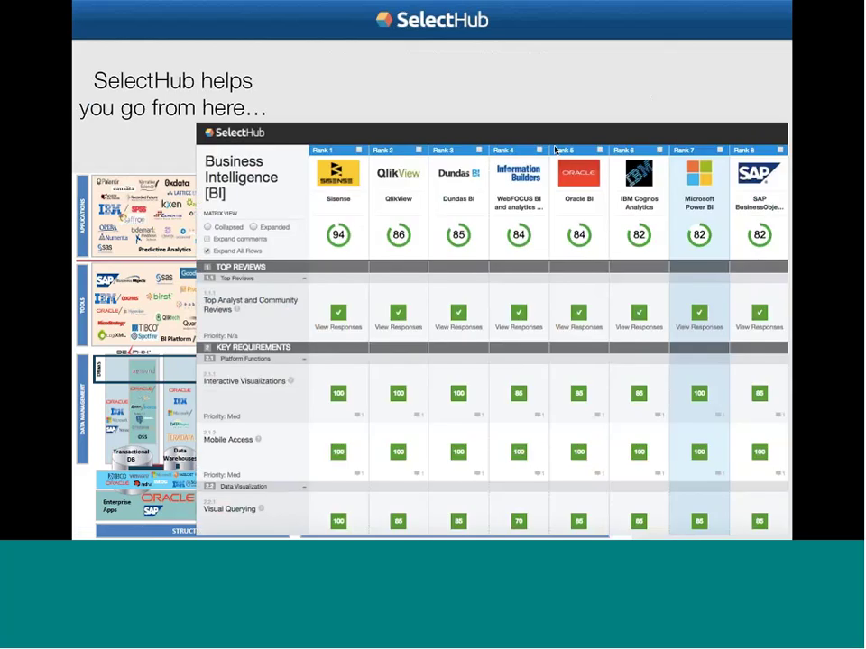